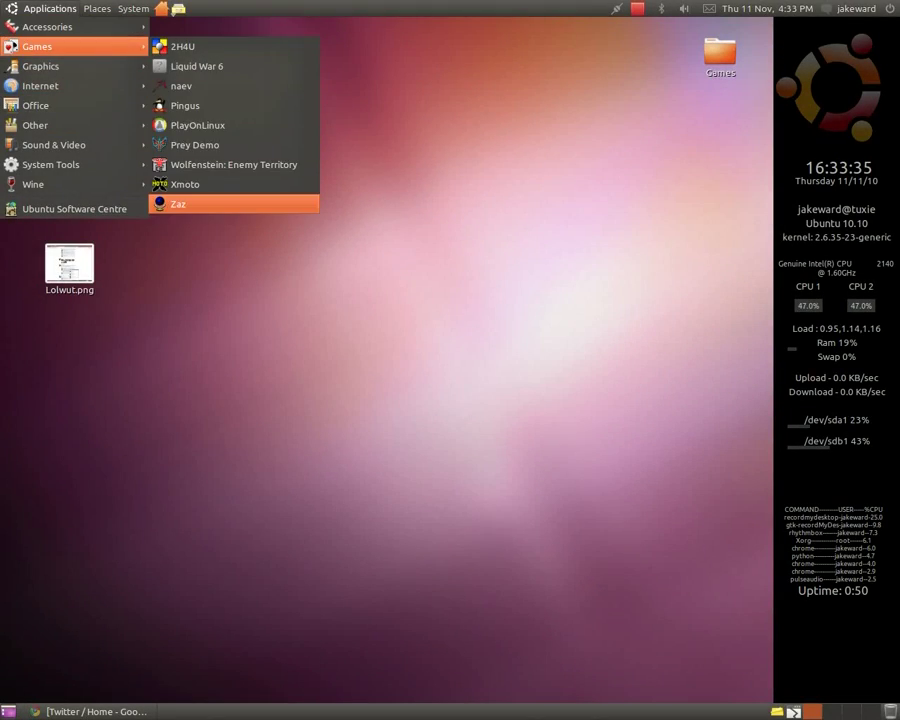
# Step: Launch Zaz from the Applications > Games menu
pyautogui.click(190, 203)
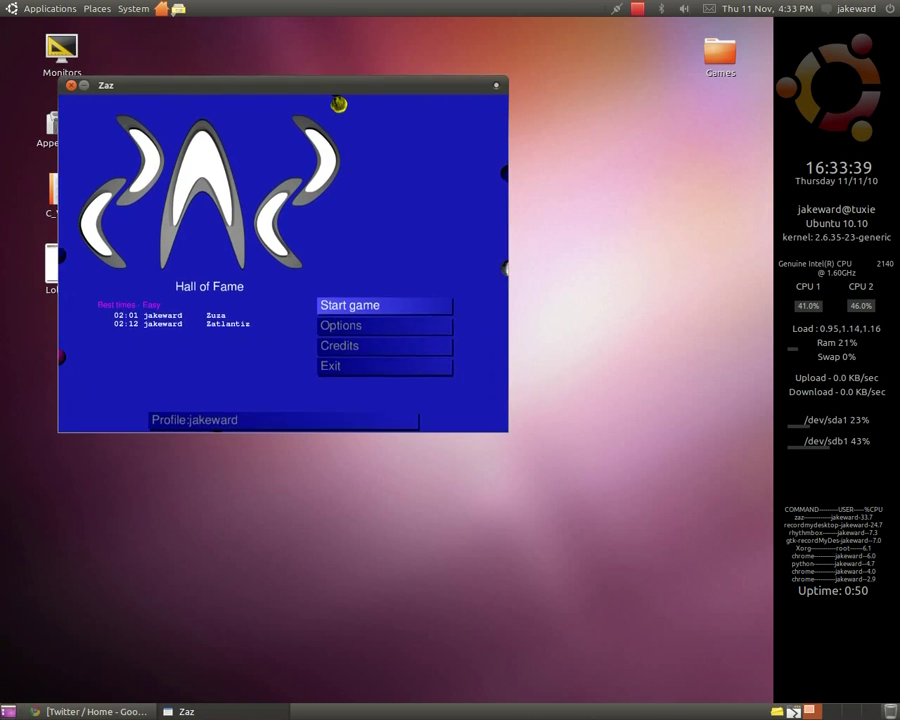
# Step: Start a new game on the Bendlantiz level of the Easy level set
pyautogui.press('Up')
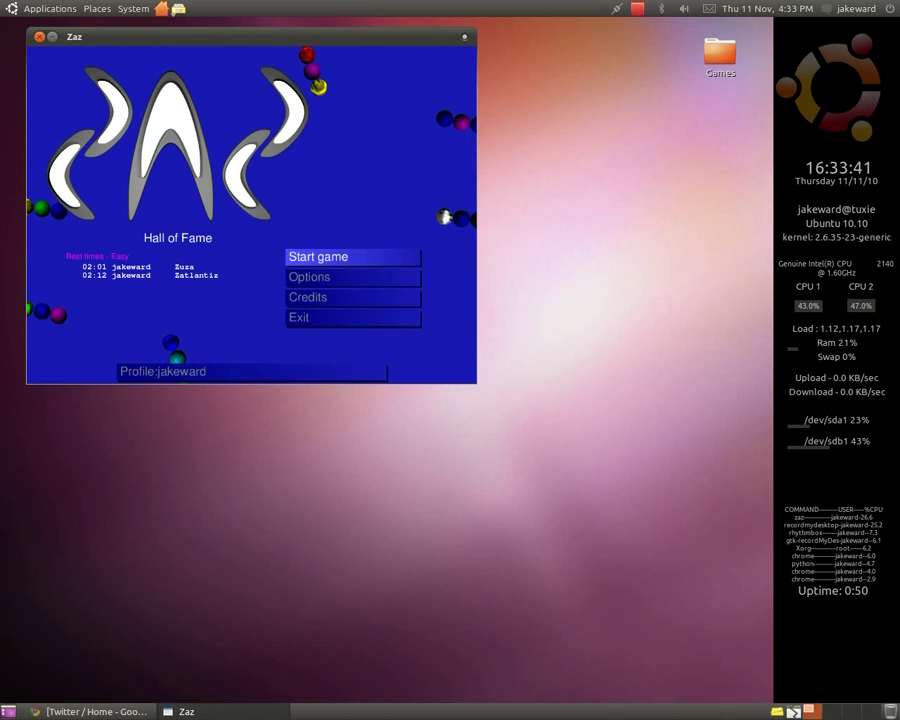
pyautogui.press('Return')
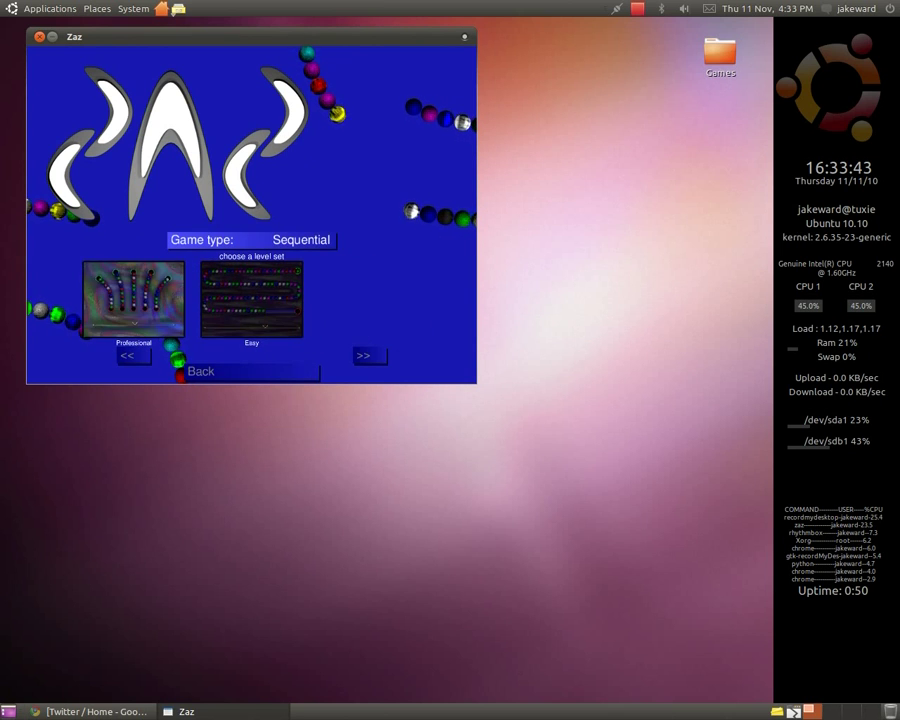
pyautogui.press('Down')
pyautogui.press('Return')
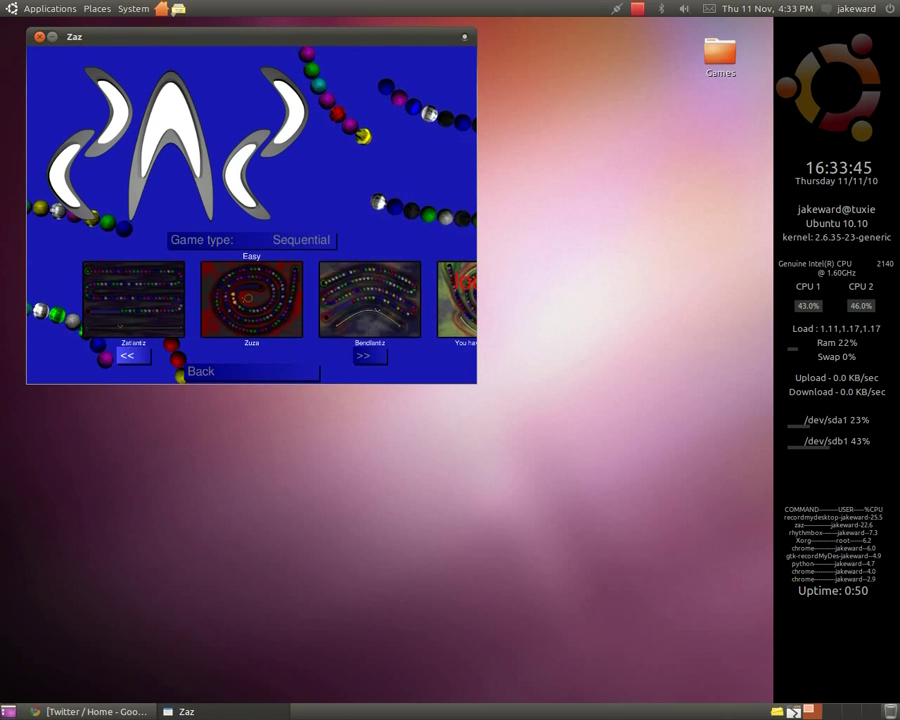
pyautogui.press('Right')
pyautogui.press('Right')
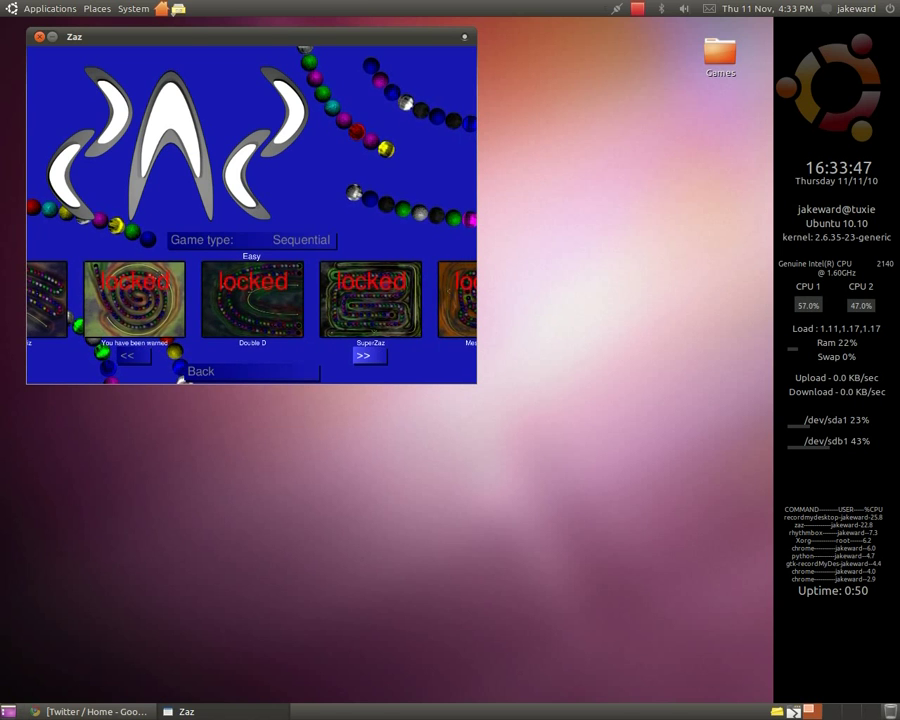
pyautogui.press('Return')
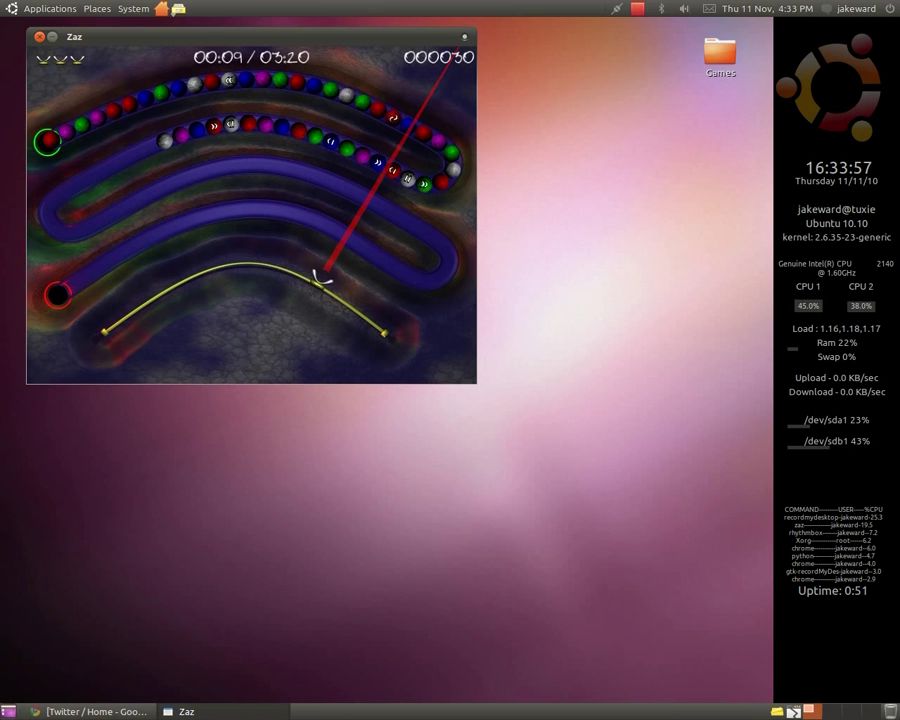
# Step: Shoot eight balls into the Bendlantiz chain, popping colour matches until only a short stretch remains
pyautogui.click(280, 258)
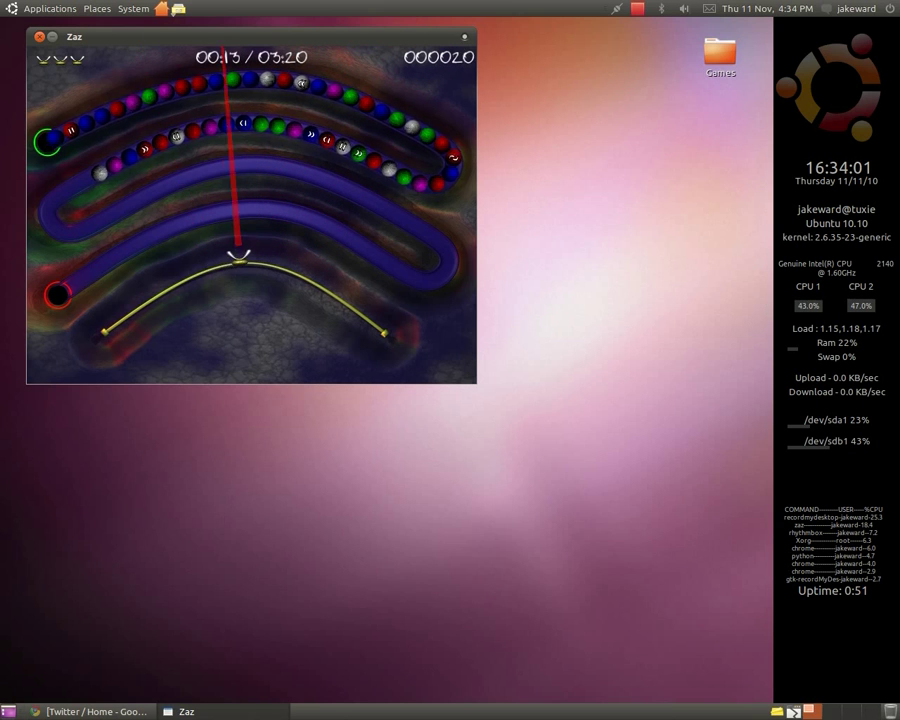
pyautogui.click(212, 258)
pyautogui.click(215, 258)
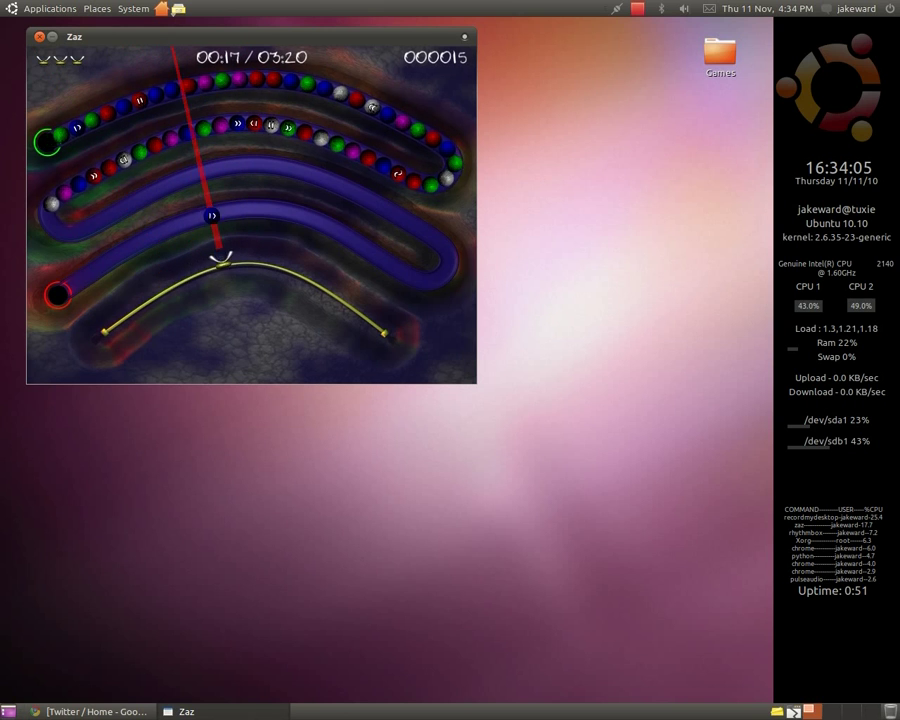
pyautogui.click(132, 302)
pyautogui.click(175, 268)
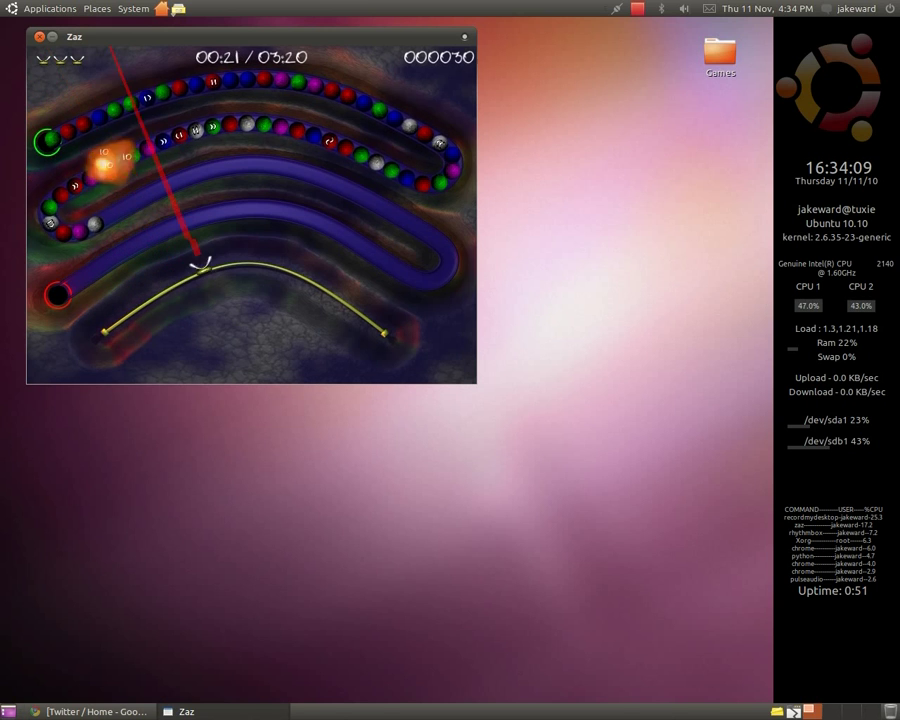
pyautogui.click(141, 290)
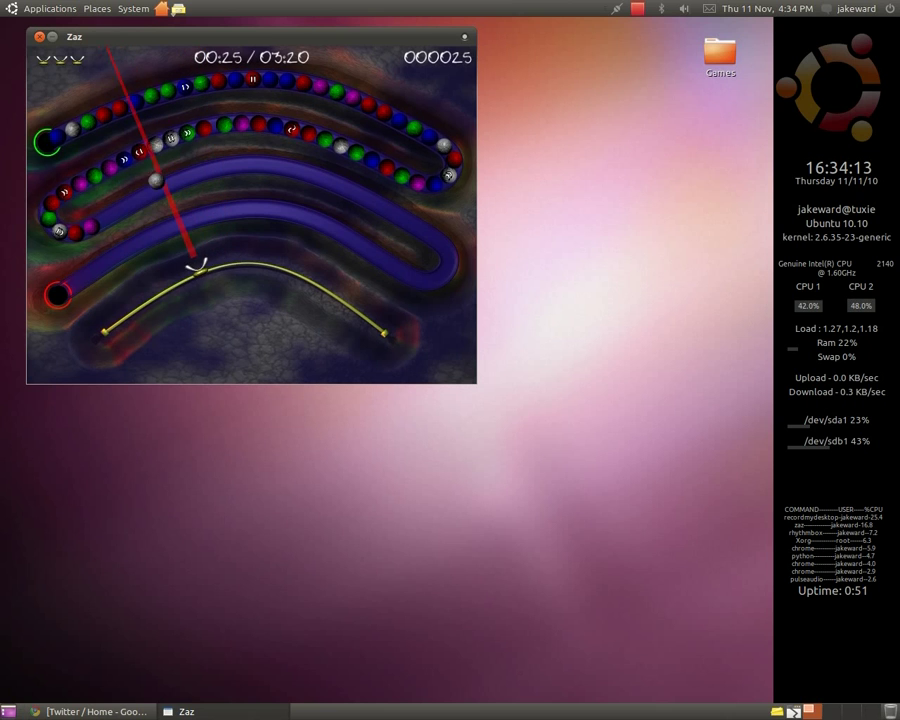
pyautogui.click(165, 180)
pyautogui.click(207, 250)
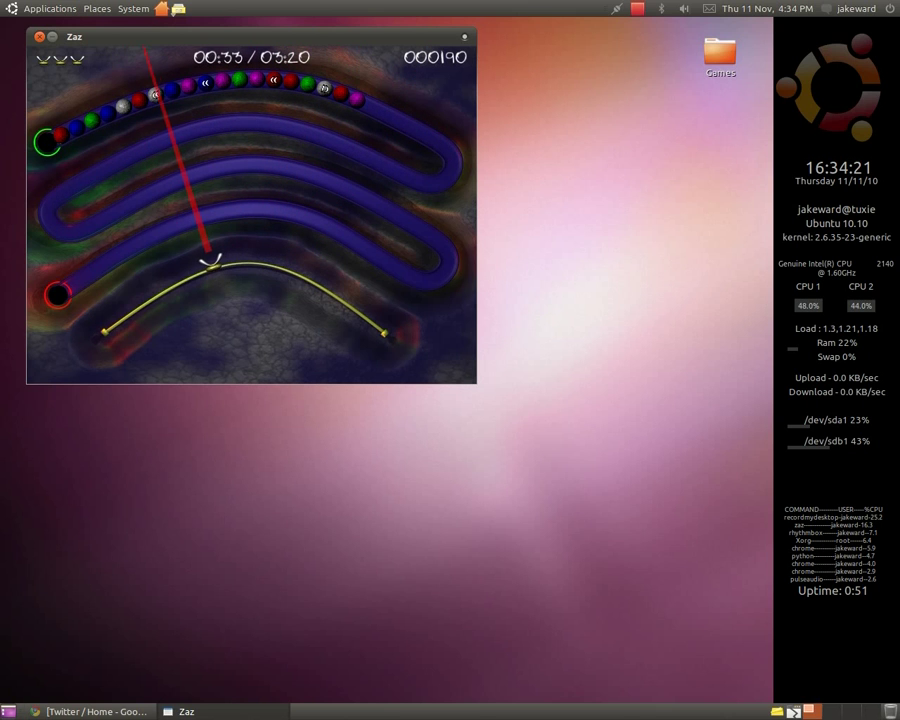
# Step: Pop the green and red ball groups at the front of the chain
pyautogui.click(200, 263)
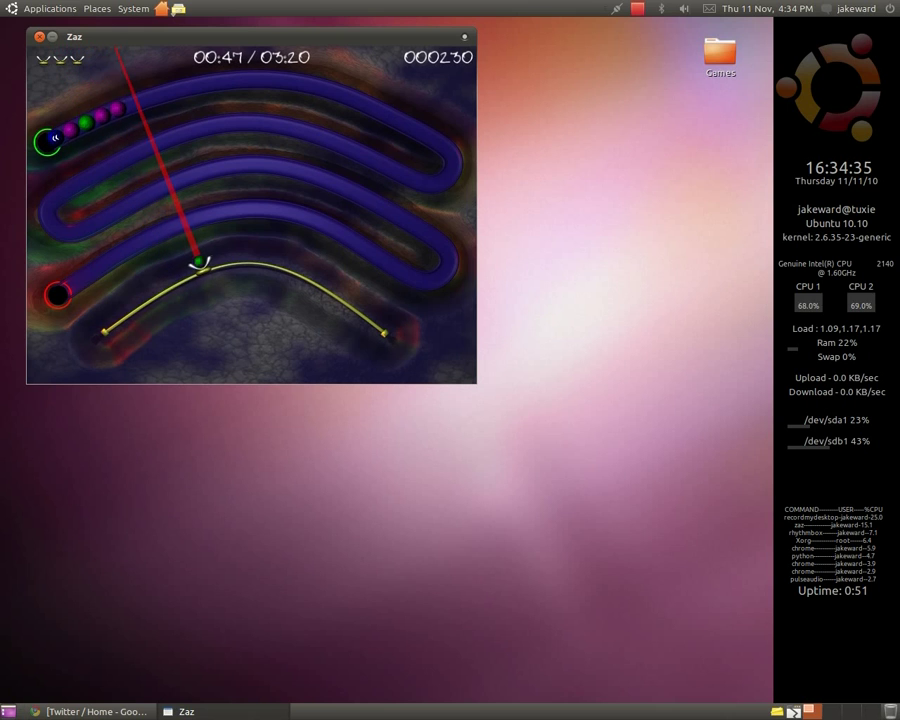
pyautogui.click(188, 266)
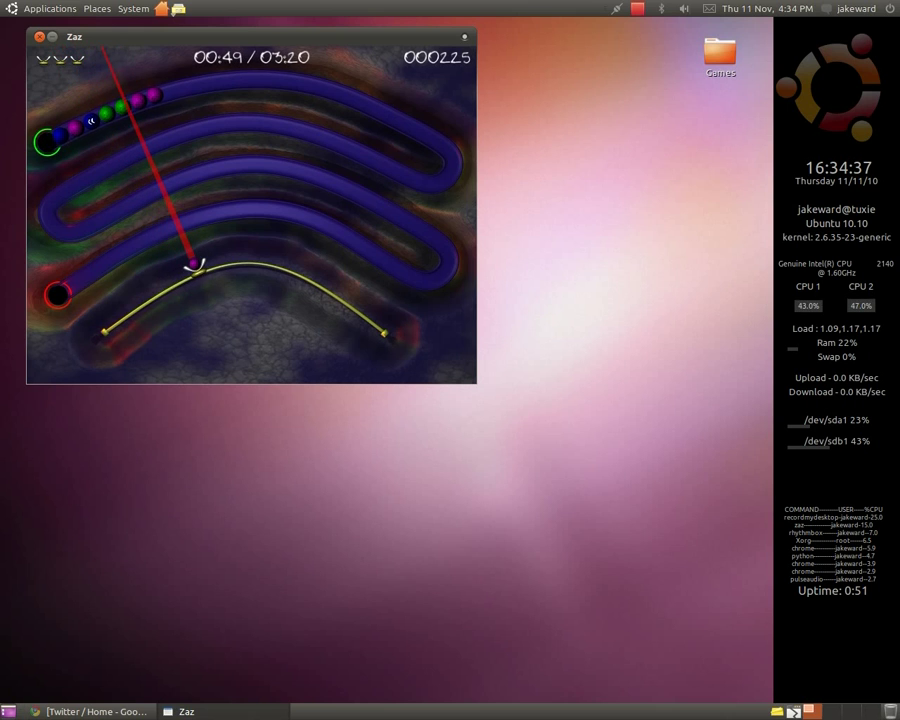
pyautogui.click(200, 262)
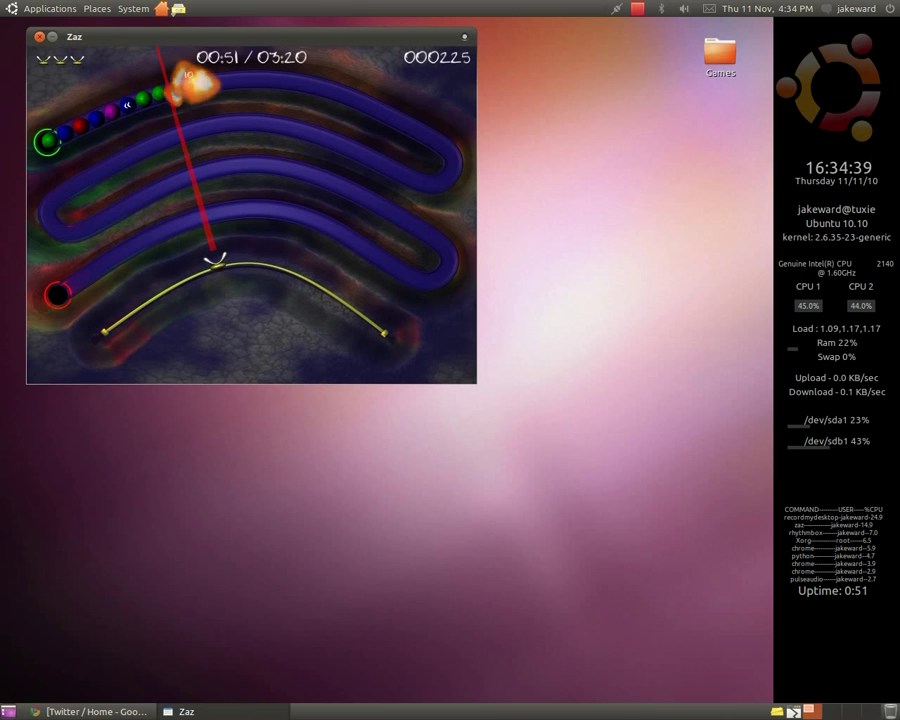
pyautogui.click(190, 268)
pyautogui.click(175, 272)
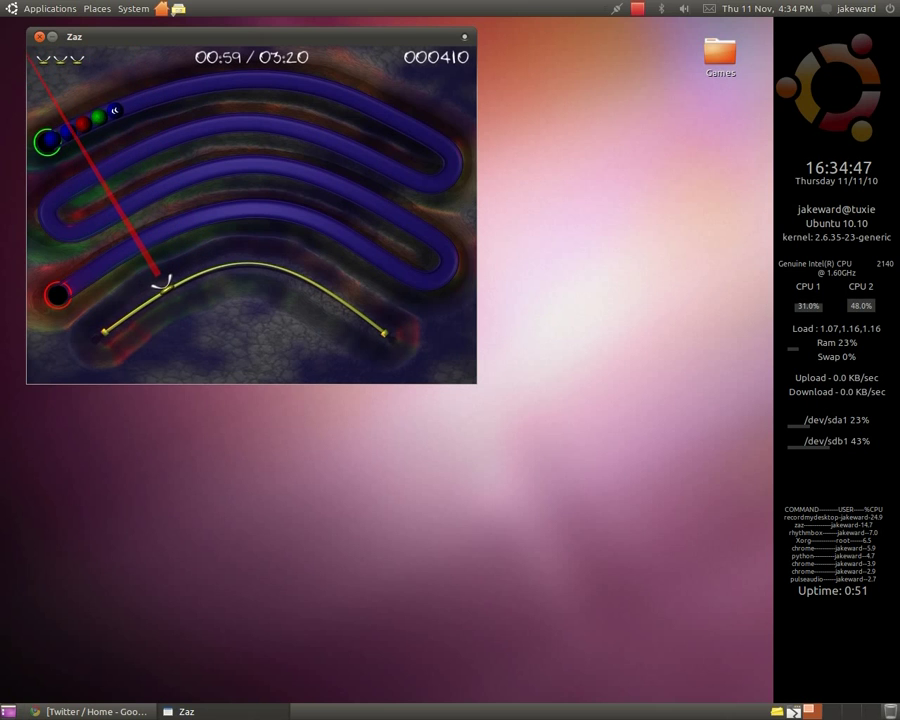
pyautogui.click(187, 269)
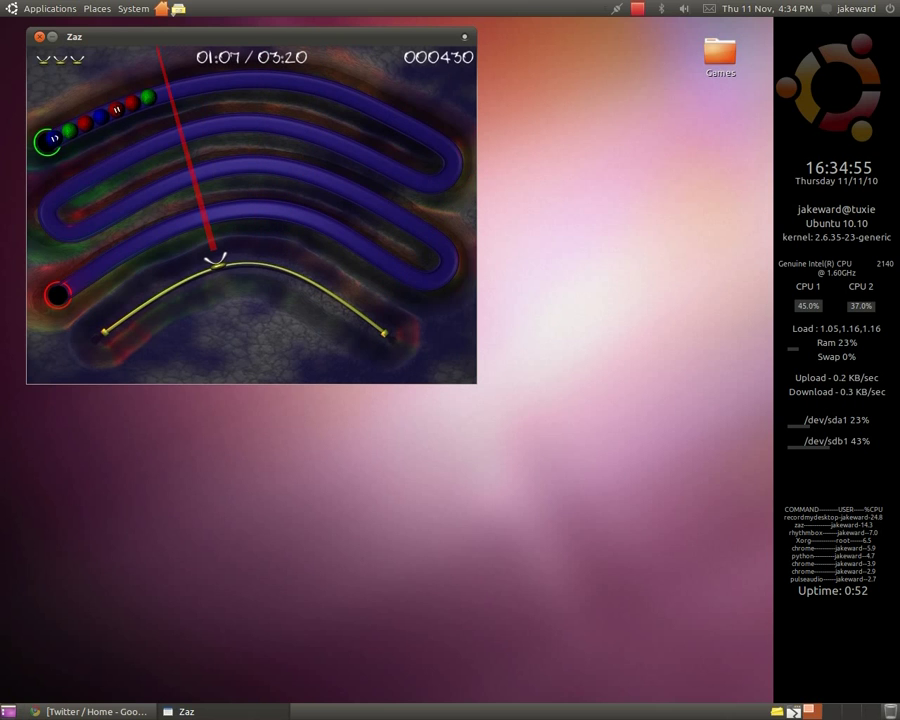
pyautogui.click(208, 262)
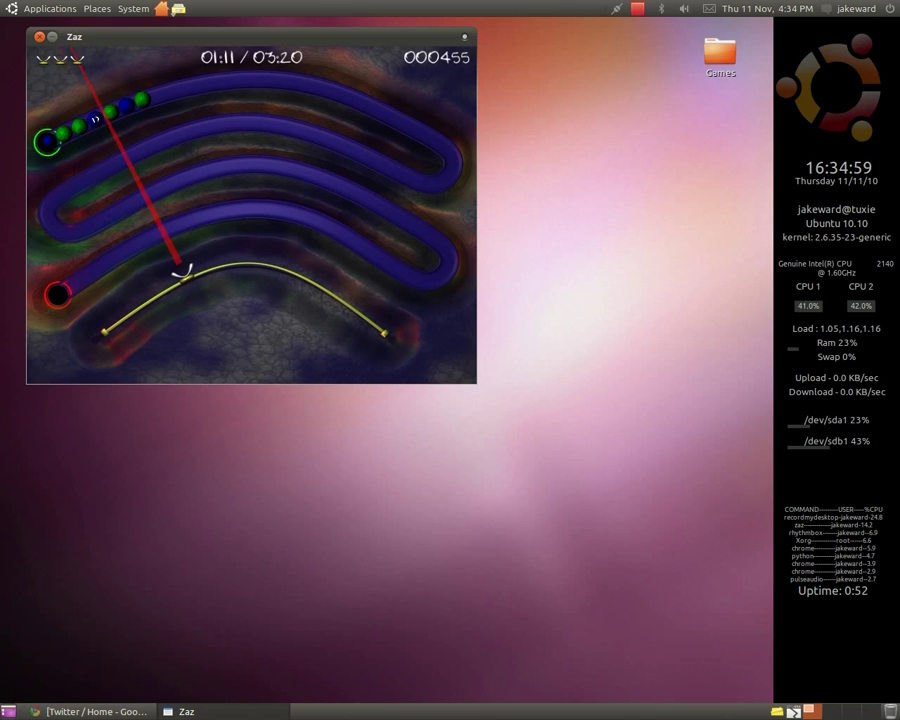
pyautogui.click(182, 270)
pyautogui.click(176, 272)
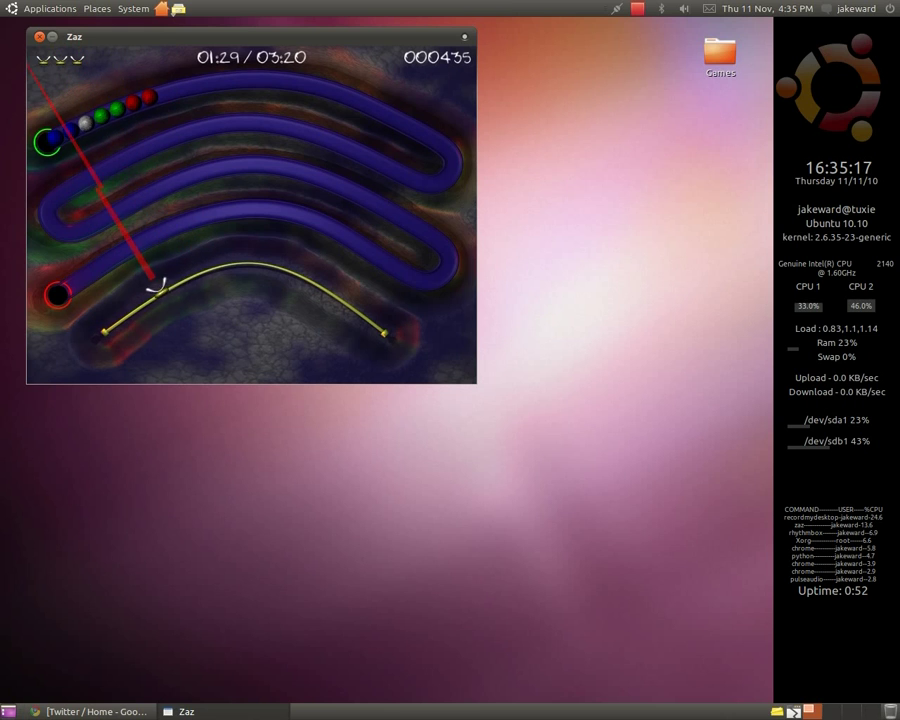
# Step: Clear the white, blue and green matches near the chain start, reaching 510 points
pyautogui.click(148, 288)
pyautogui.click(148, 288)
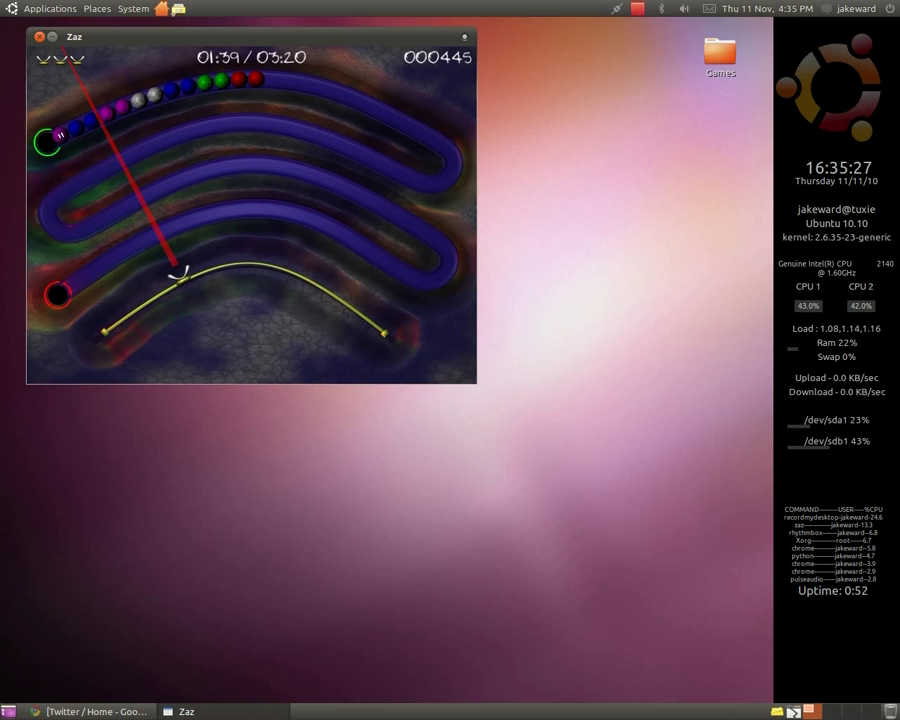
pyautogui.click(178, 268)
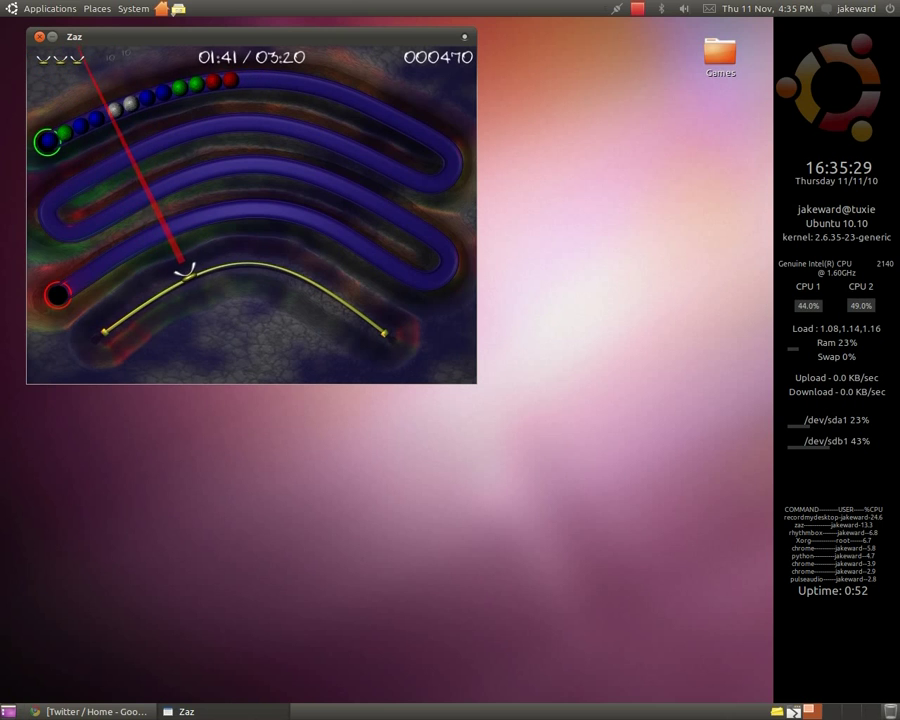
pyautogui.click(154, 287)
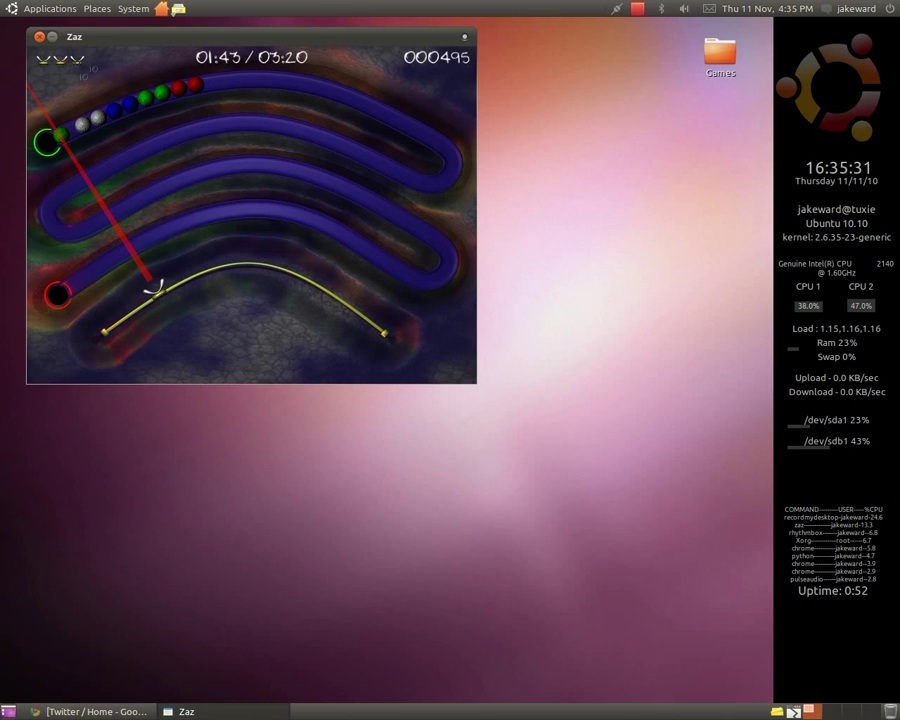
pyautogui.click(195, 264)
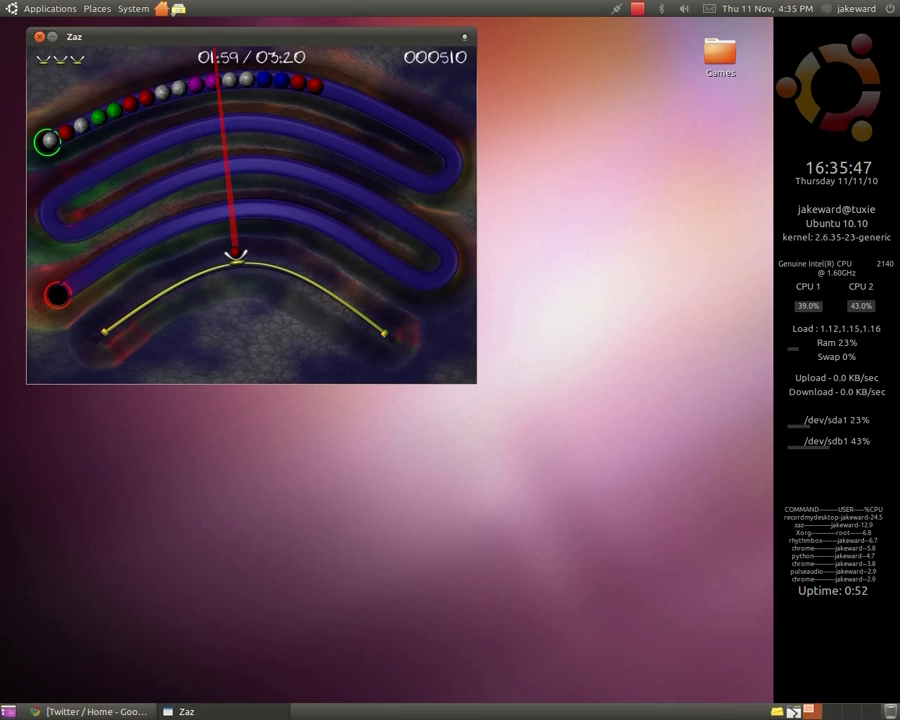
# Step: Burst the magenta, white, red and blue groups along the chain's top and left
pyautogui.click(207, 261)
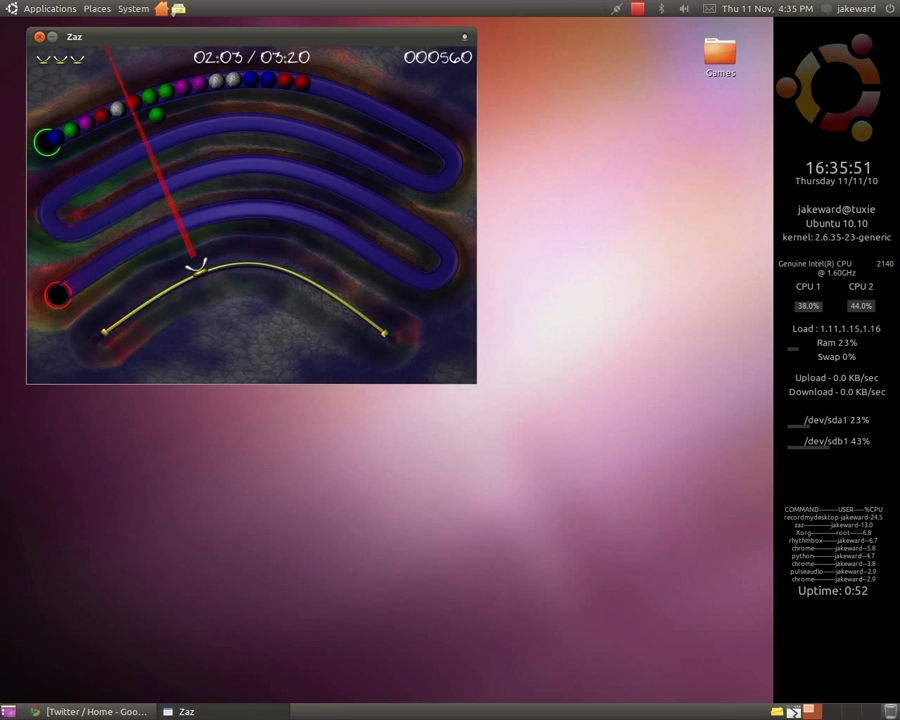
pyautogui.click(200, 264)
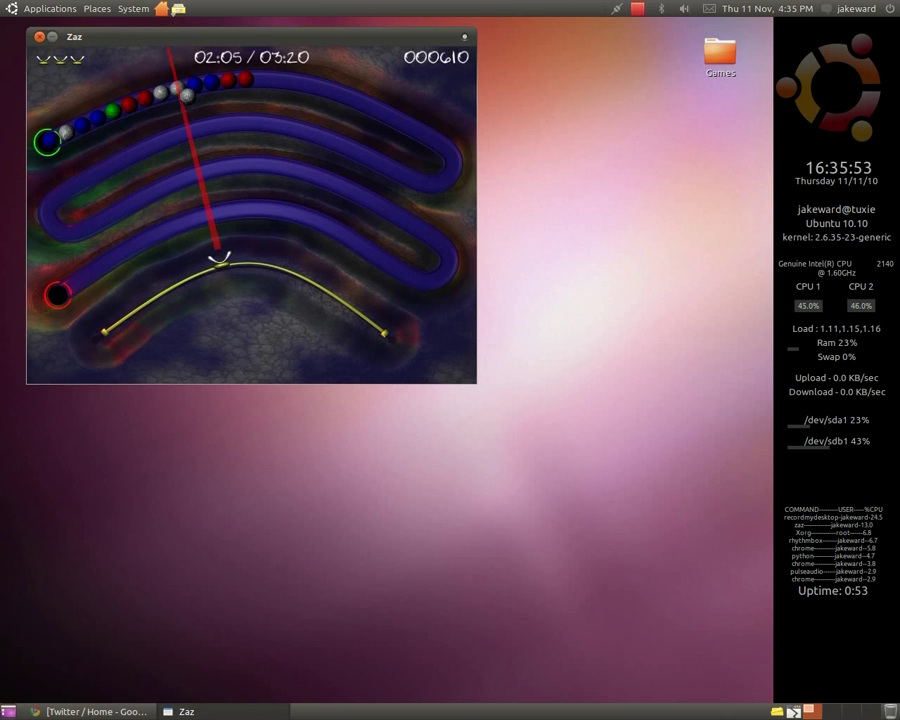
pyautogui.click(220, 258)
pyautogui.click(176, 274)
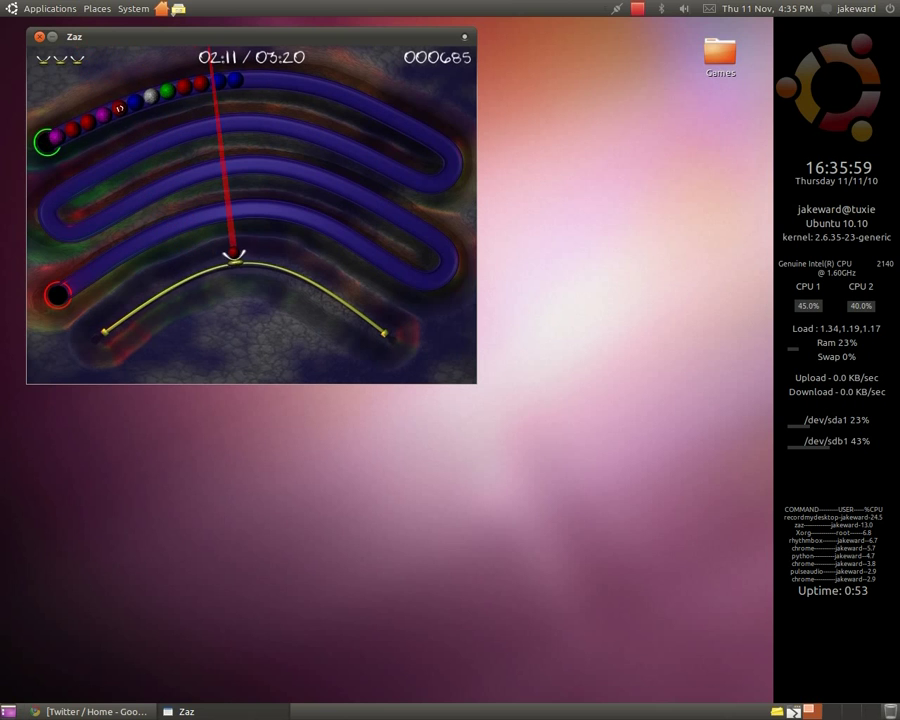
pyautogui.click(234, 258)
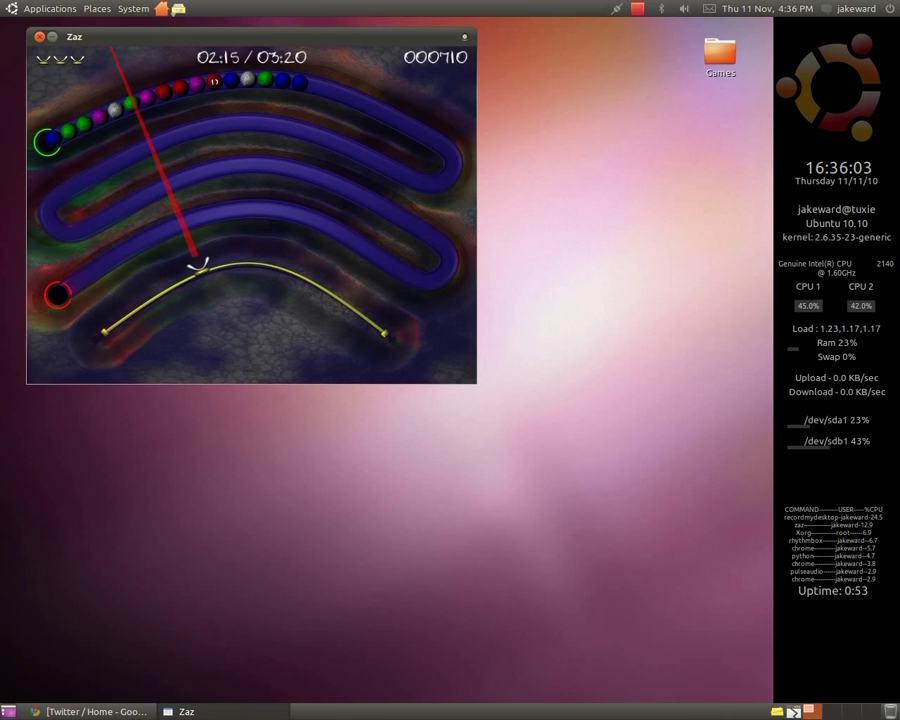
pyautogui.click(202, 263)
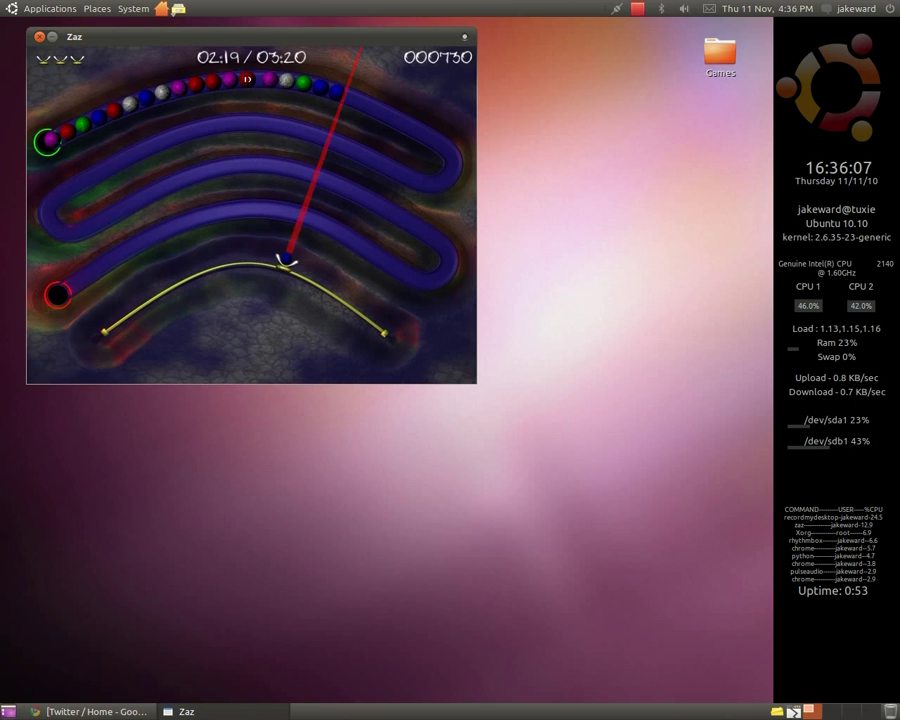
pyautogui.click(280, 265)
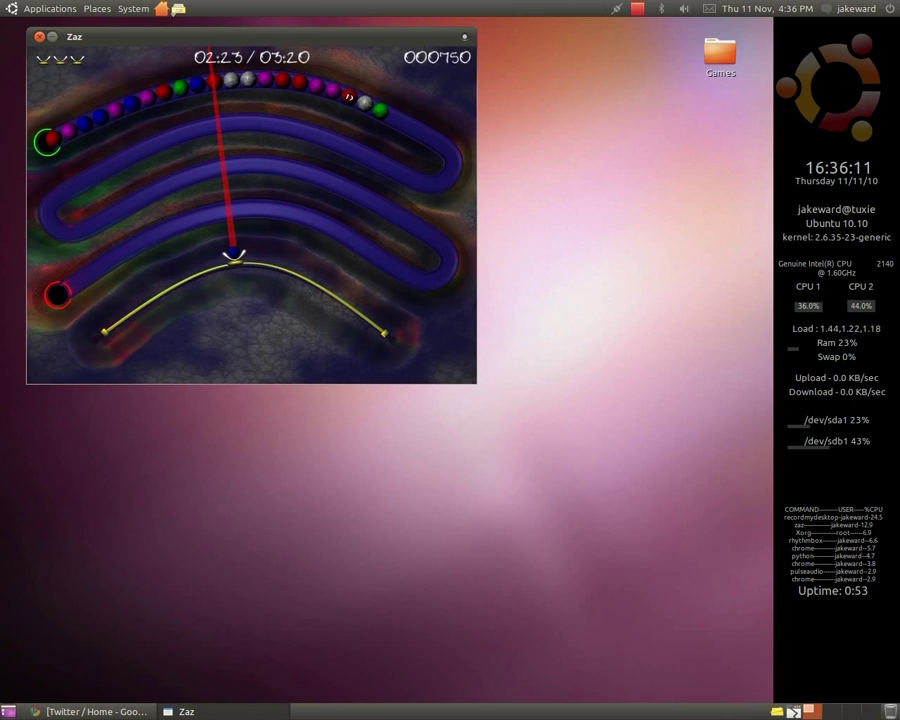
pyautogui.click(180, 135)
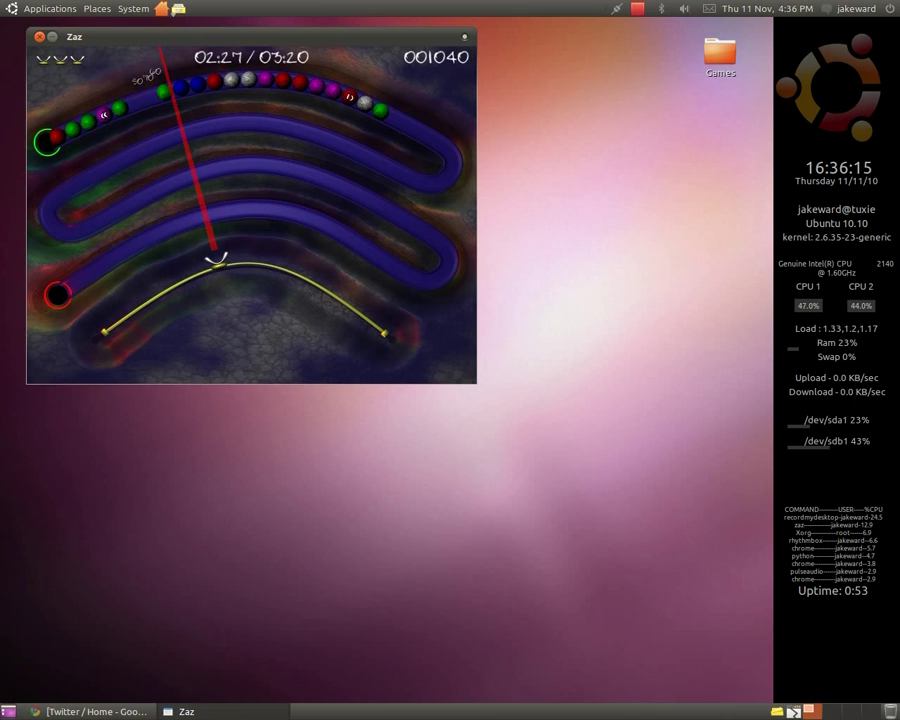
pyautogui.click(160, 150)
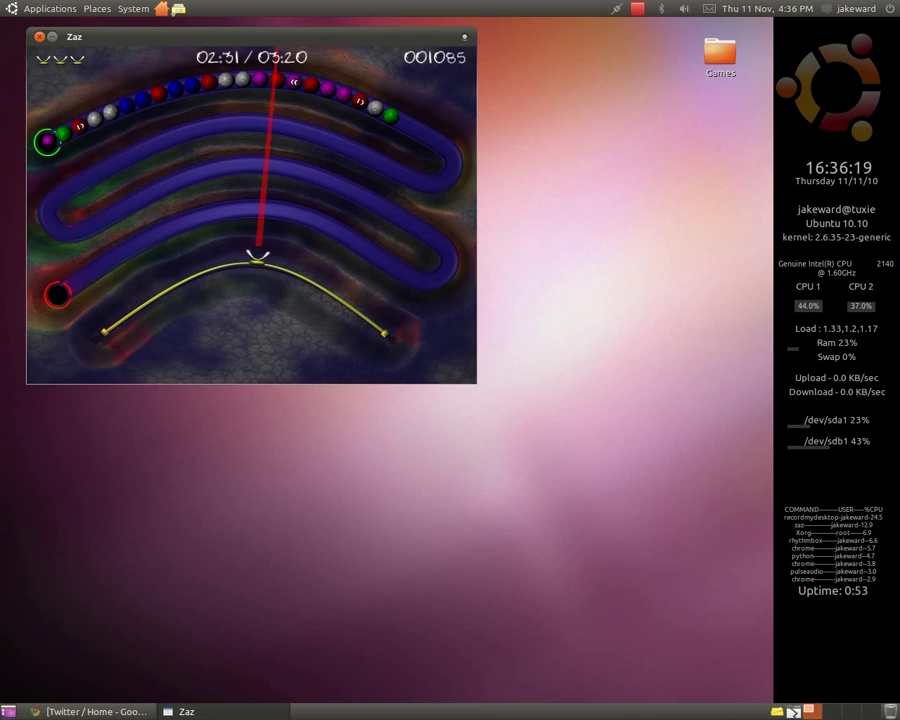
pyautogui.click(320, 172)
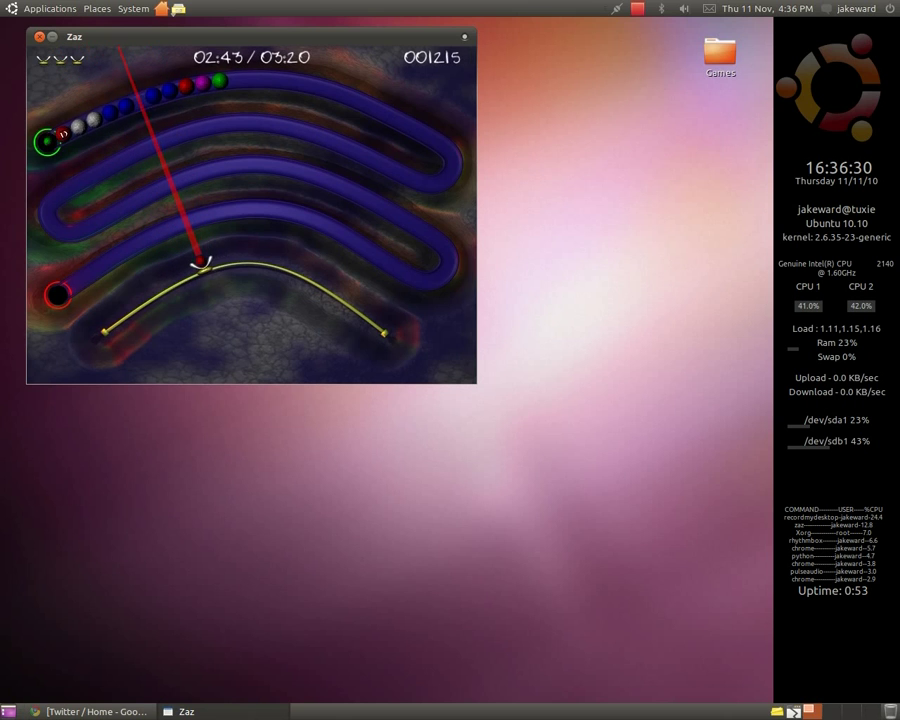
# Step: Clear the remaining balls at the top and upper right, earning the 450-point time bonus
pyautogui.click(205, 261)
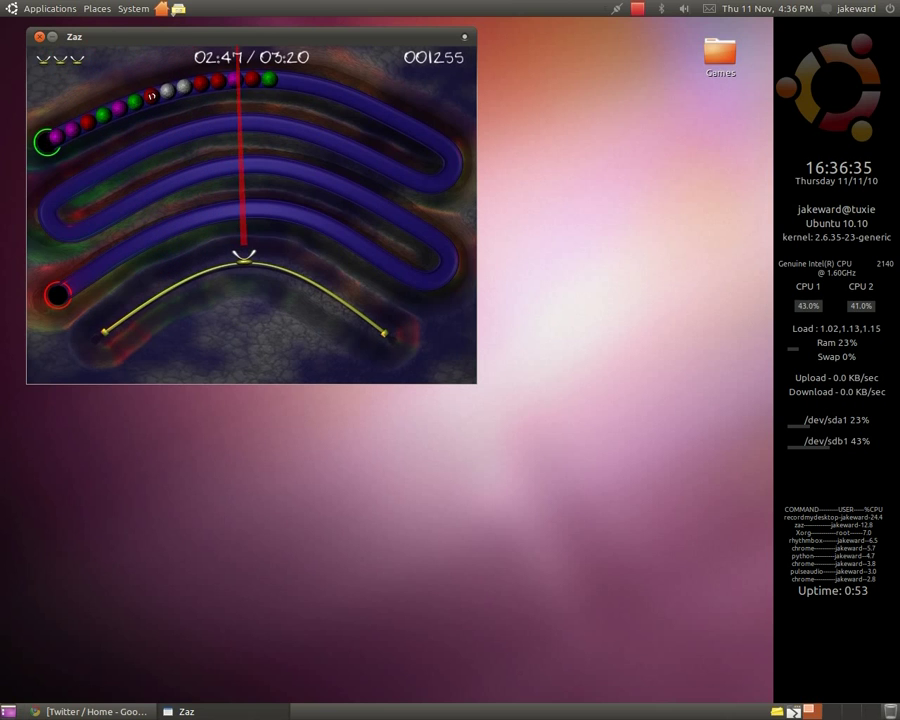
pyautogui.click(243, 258)
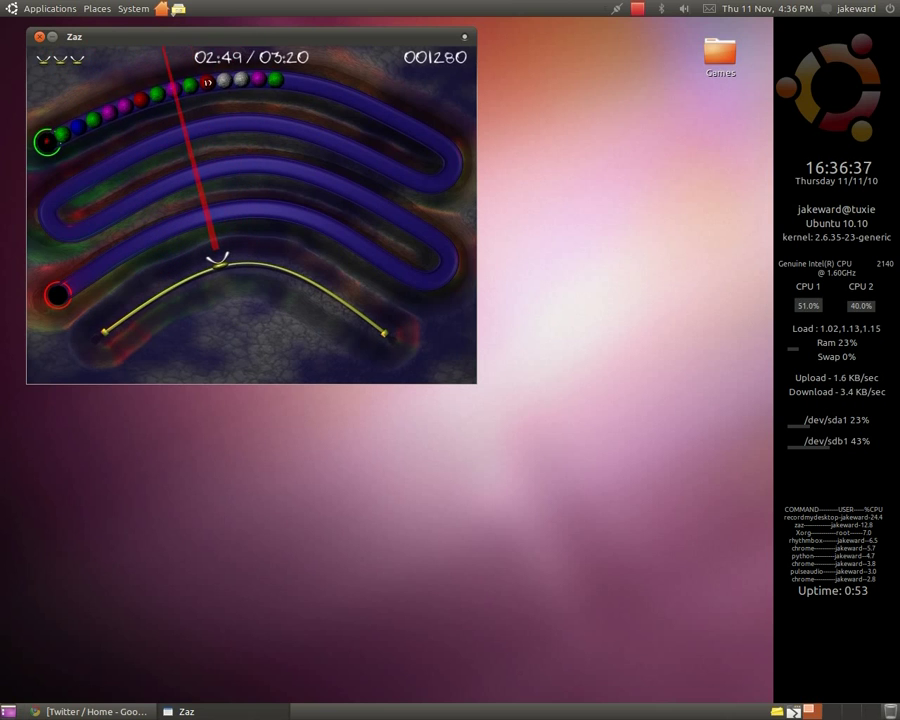
pyautogui.click(200, 262)
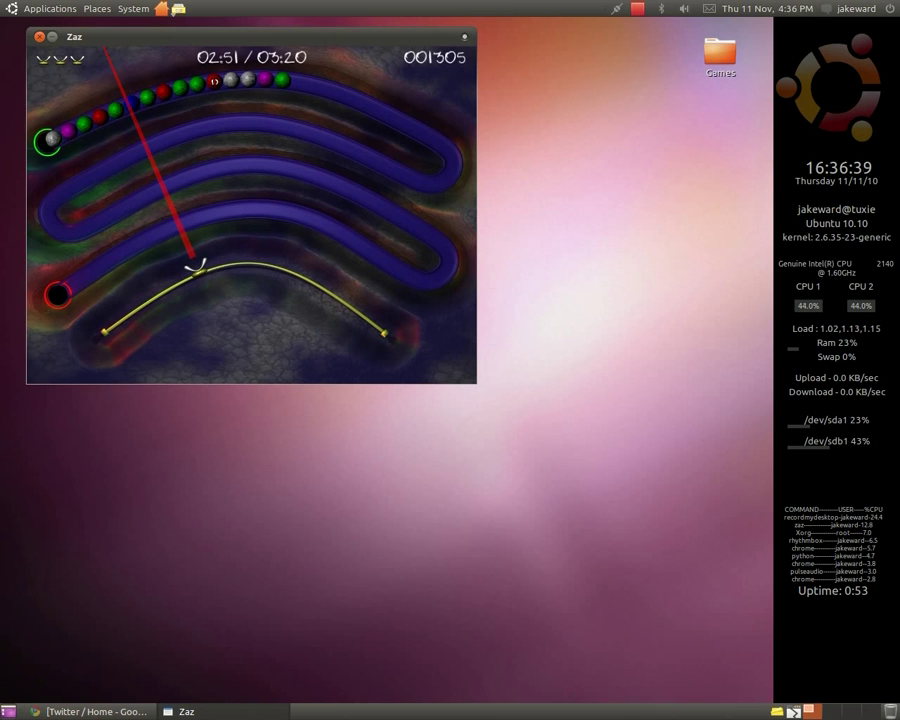
pyautogui.click(222, 258)
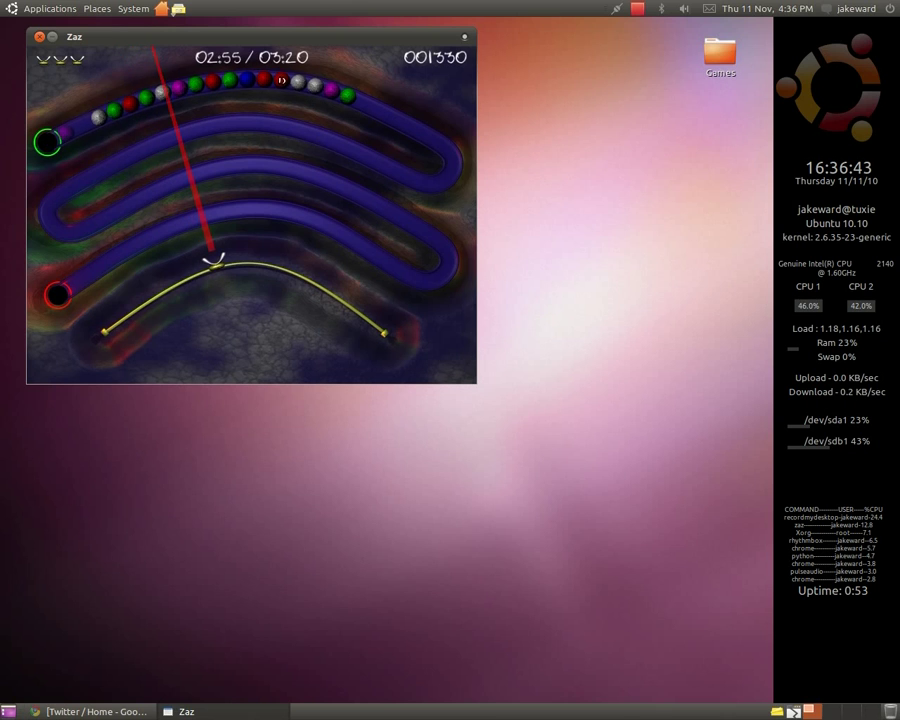
pyautogui.click(265, 258)
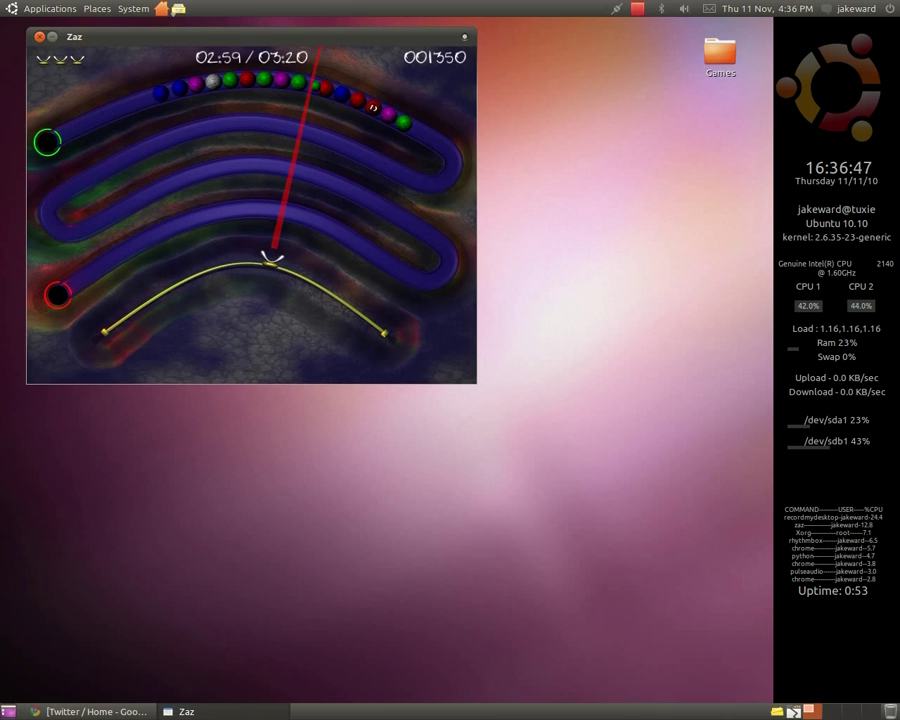
pyautogui.click(284, 262)
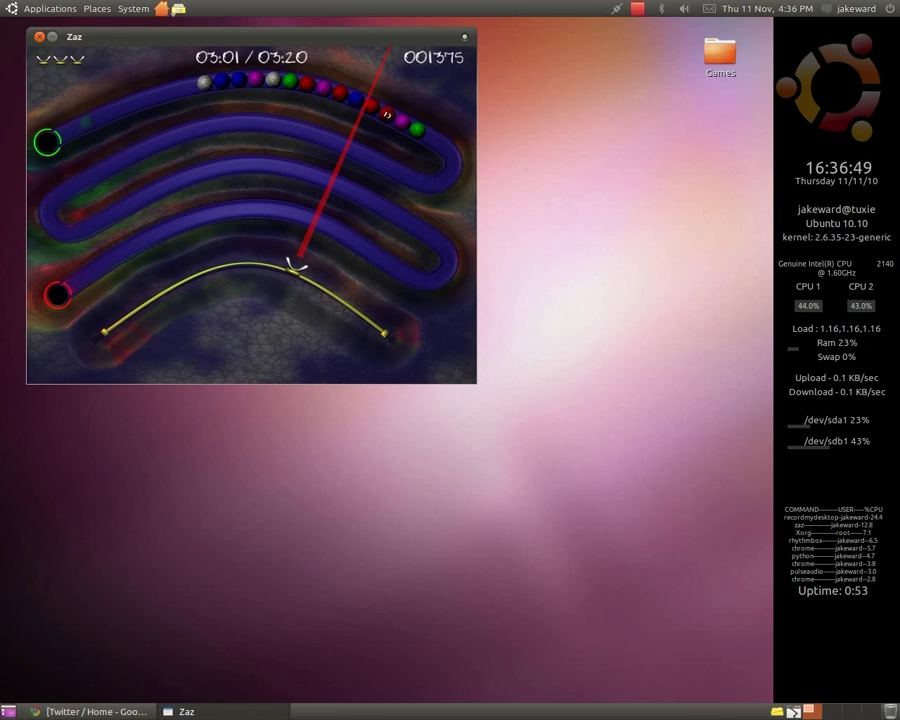
pyautogui.click(298, 266)
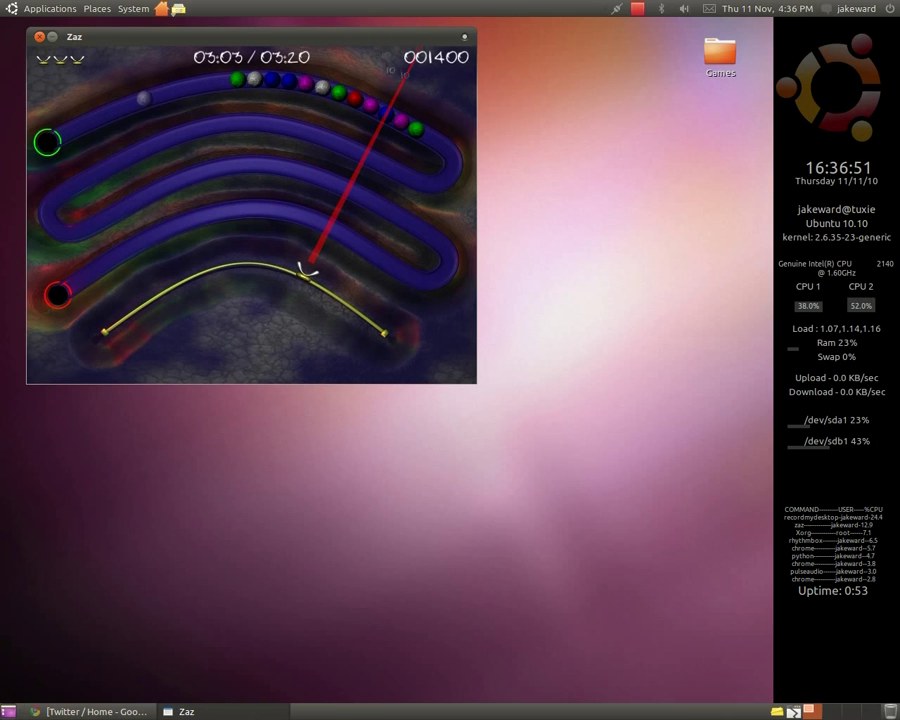
pyautogui.click(266, 256)
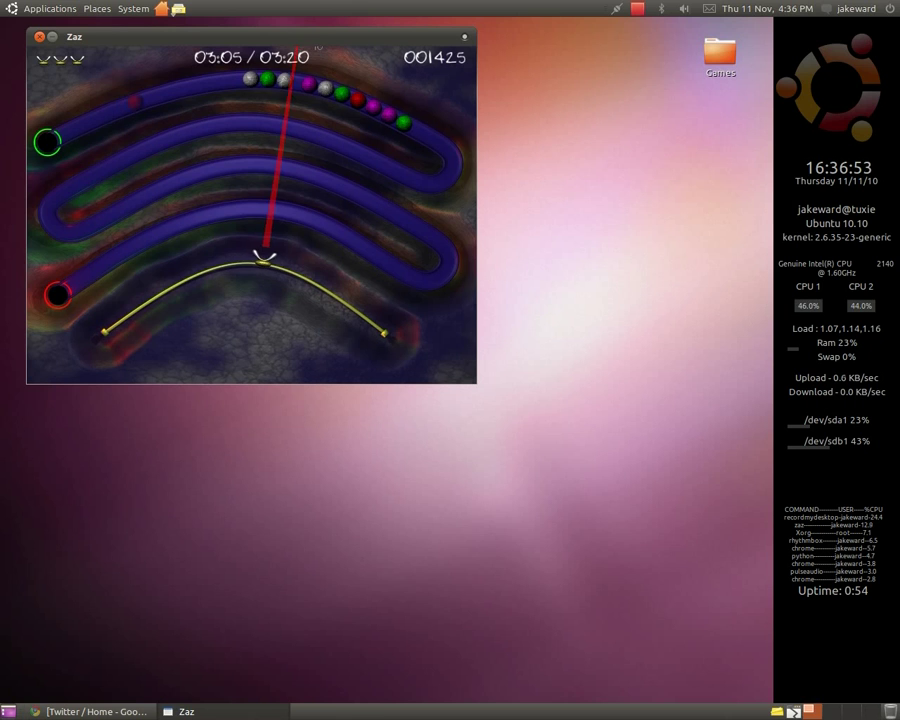
pyautogui.click(268, 257)
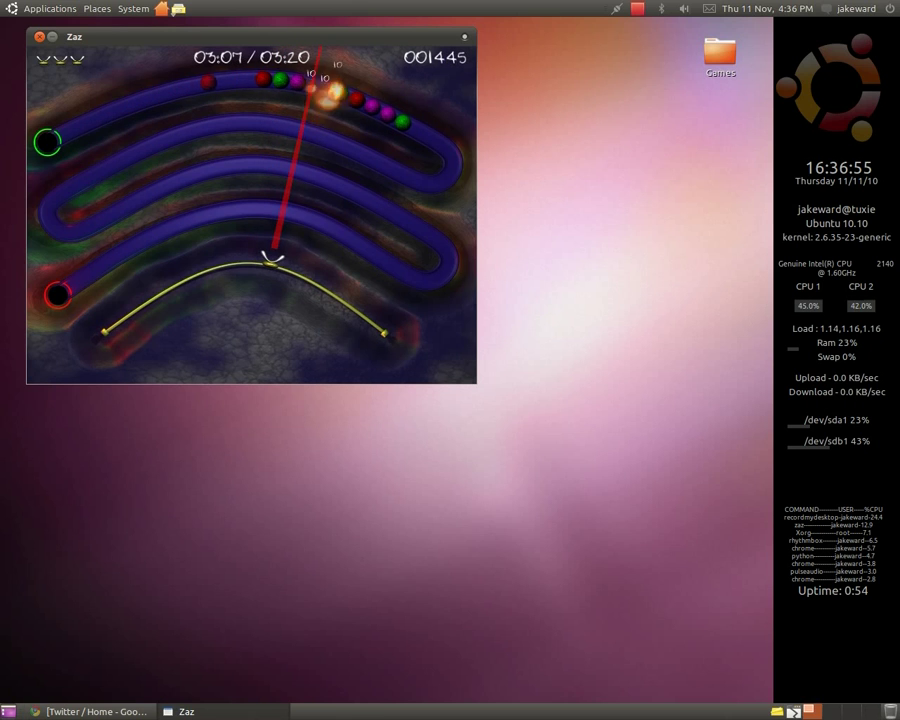
pyautogui.click(276, 258)
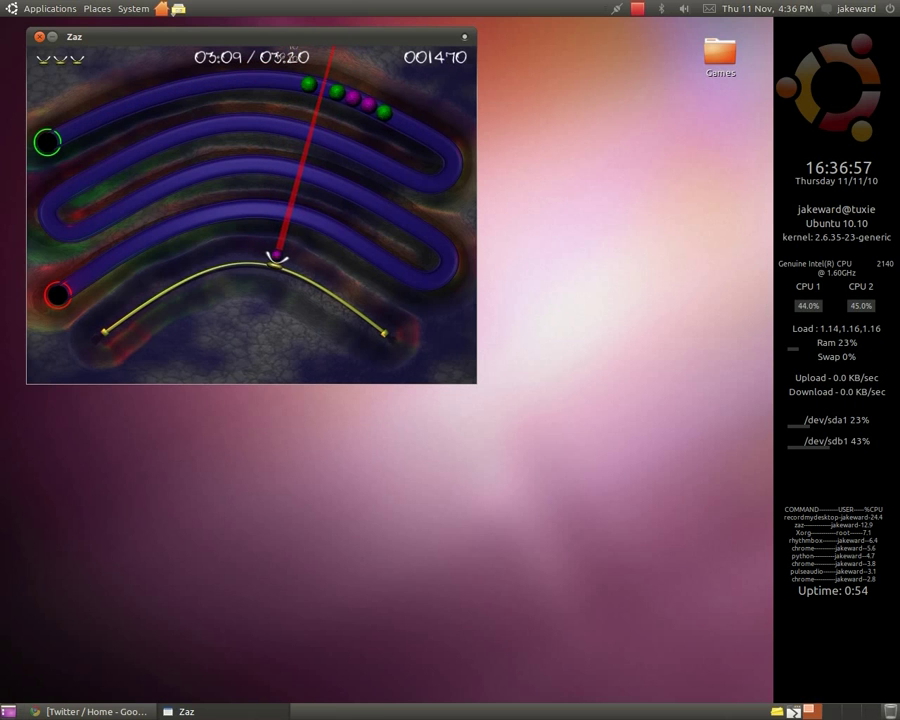
pyautogui.click(276, 258)
# Step: Fire the final ball and wait for Zaz to return to its title menu
pyautogui.click(274, 258)
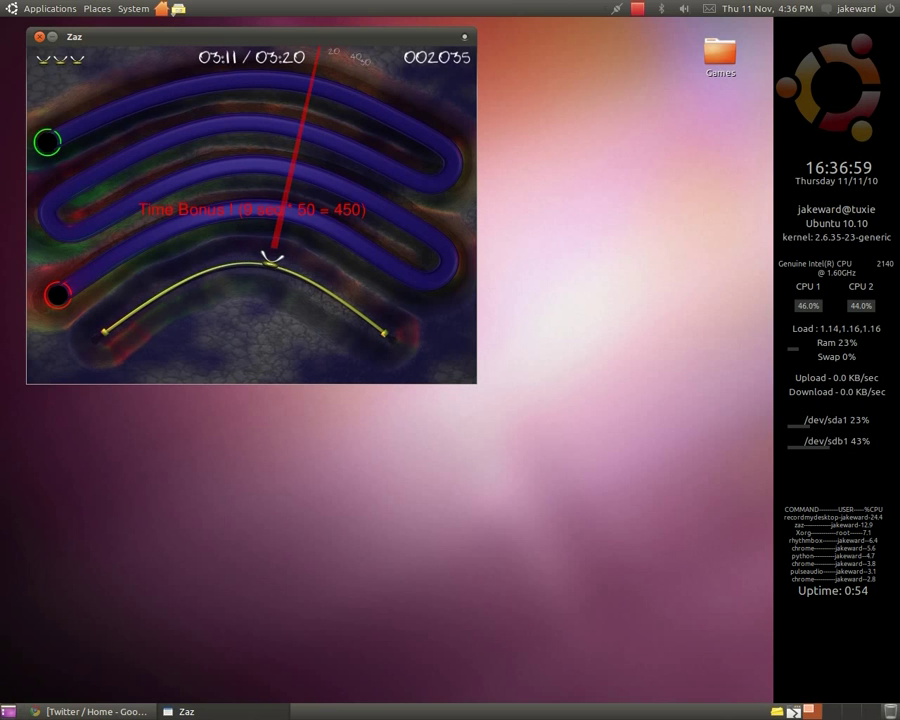